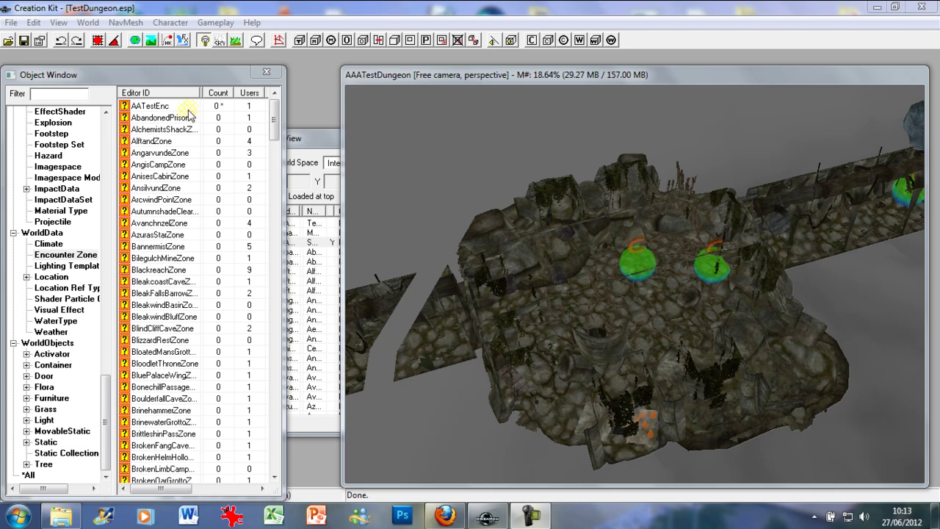
# Check in the plugin data list that TestDungeon.esp is loaded as the active file, and close the list unchanged
pyautogui.click(11, 22)
pyautogui.click(15, 39)
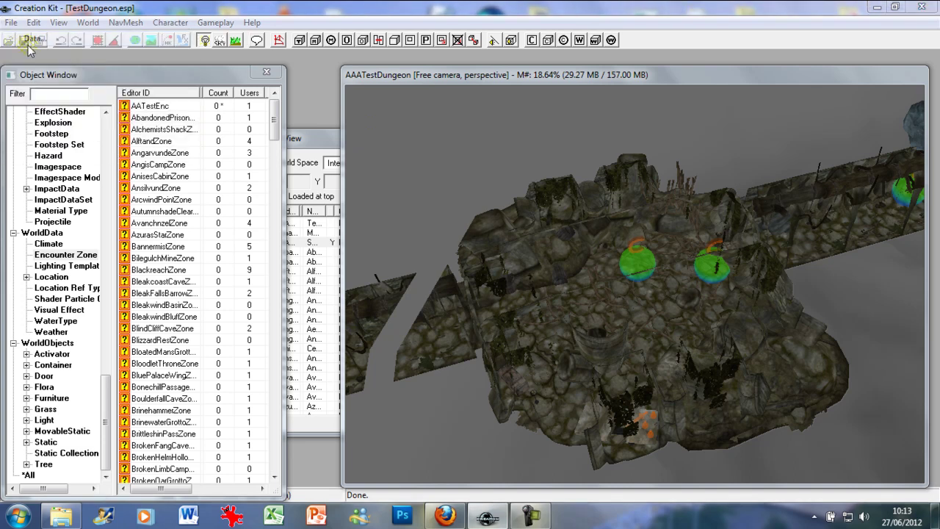
pyautogui.moveTo(436, 220); pyautogui.dragTo(434, 295)
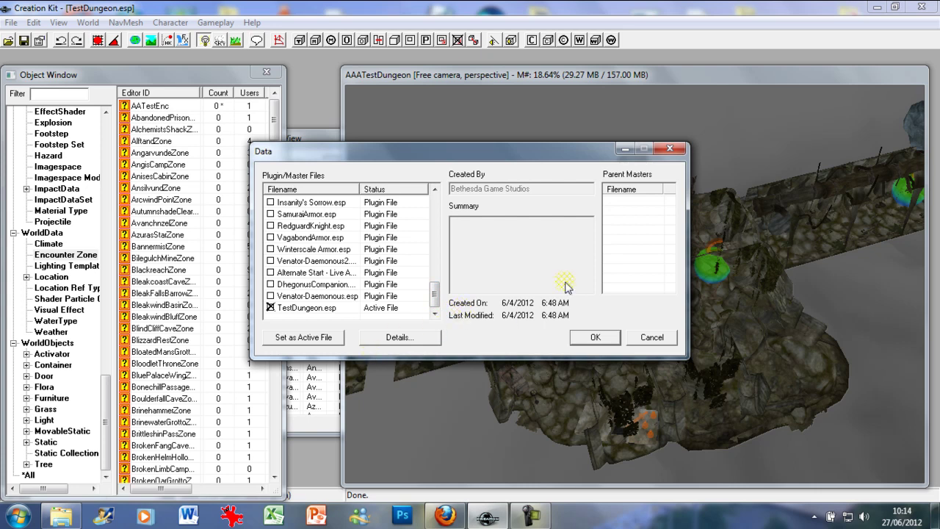
pyautogui.click(669, 149)
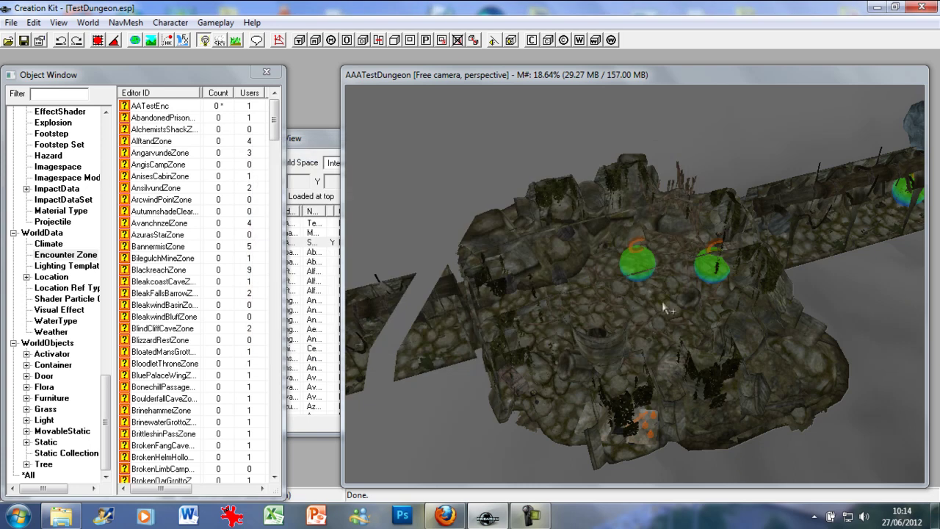
# Reposition the AAATestDungeon render window and hide the editor markers in the cell
pyautogui.click(570, 75)
pyautogui.scroll(-2, 520, 206)
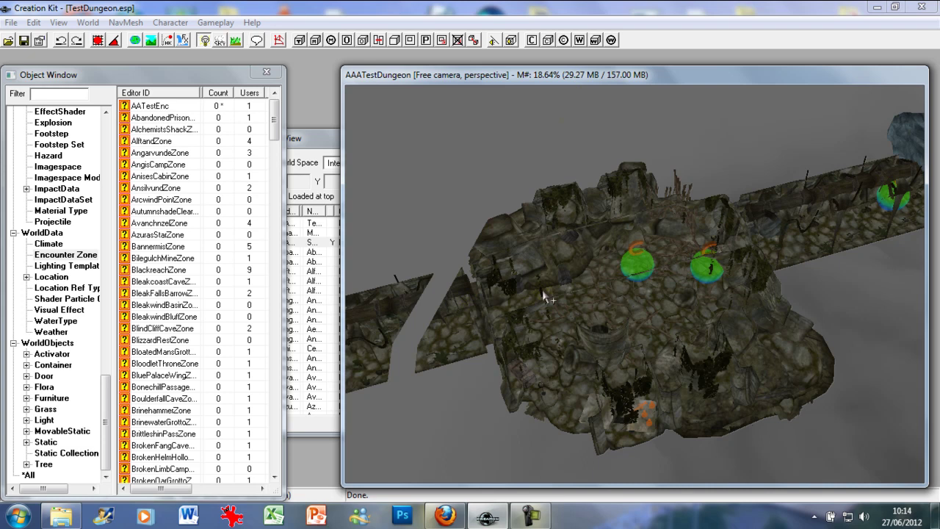
pyautogui.moveTo(540, 77); pyautogui.dragTo(565, 82)
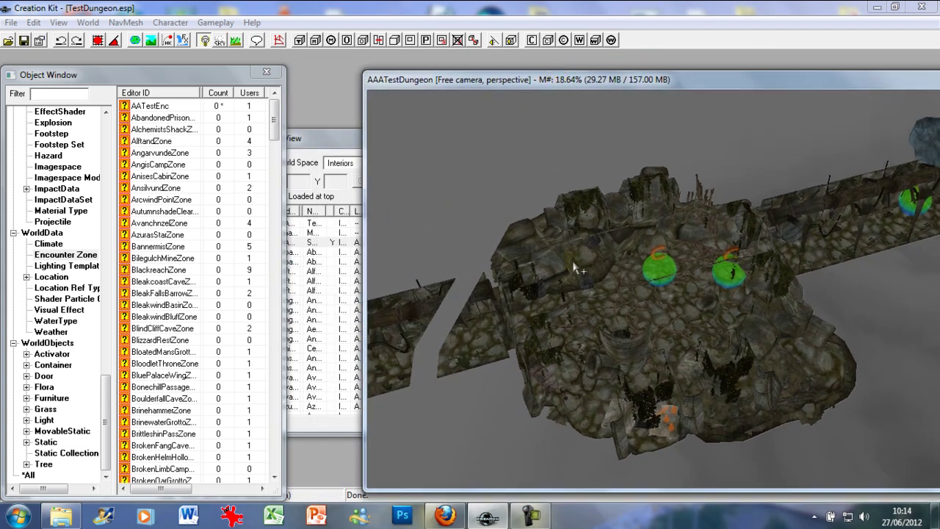
pyautogui.press('m')
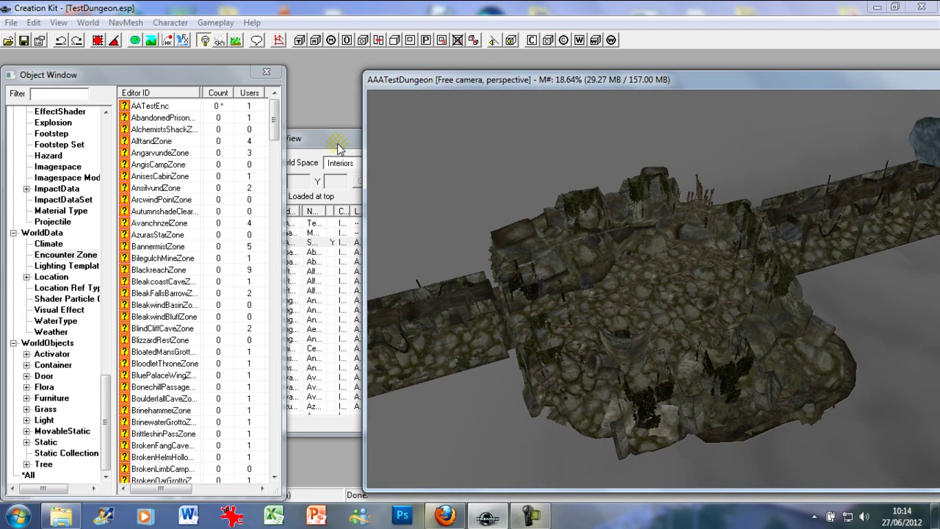
# Examine the cave room and its adjoining corridor in the AAATestDungeon cell from close up and from outside
pyautogui.moveTo(623, 255); pyautogui.dragTo(441, 212, button='middle')
pyautogui.scroll(3, 441, 212)
pyautogui.moveTo(569, 285); pyautogui.dragTo(467, 253, button='middle')
pyautogui.scroll(3, 467, 254)
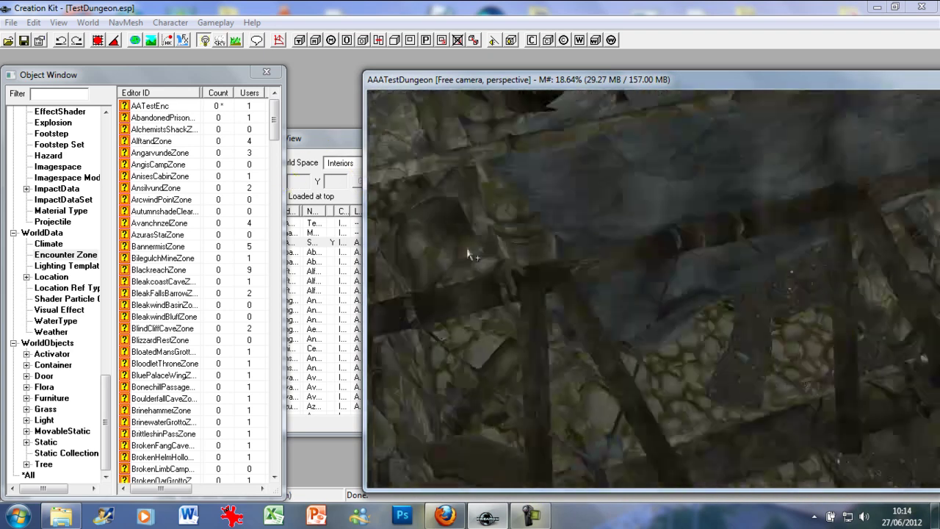
pyautogui.scroll(8, 464, 252)
pyautogui.moveTo(645, 364); pyautogui.dragTo(710, 321, button='middle')
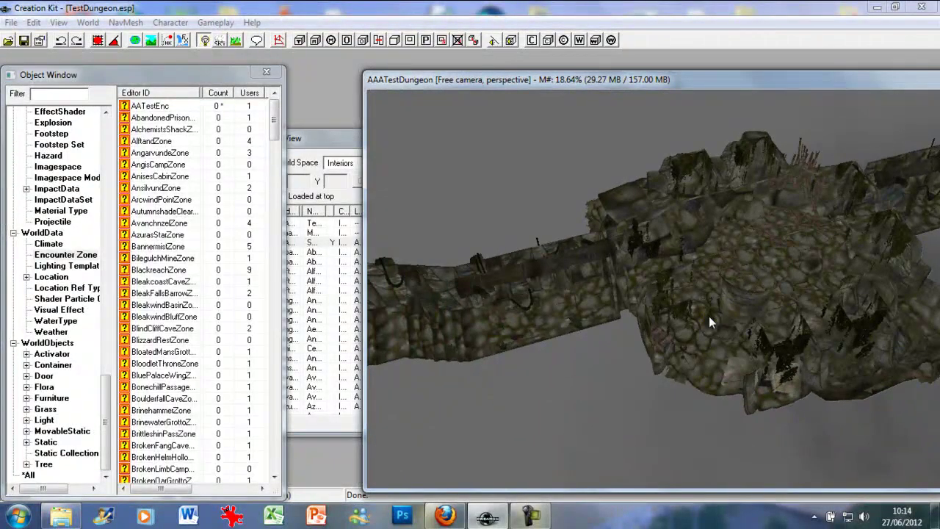
pyautogui.moveTo(657, 266); pyautogui.dragTo(653, 292, button='middle')
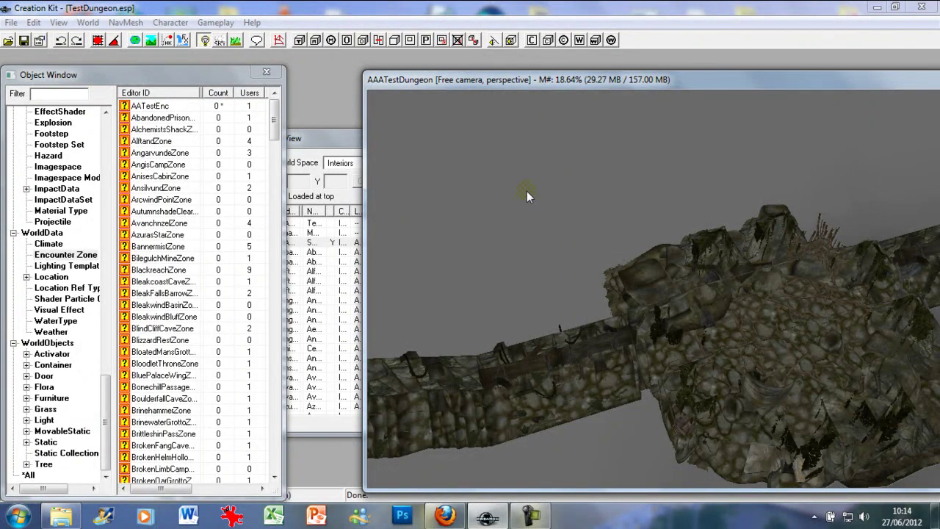
pyautogui.click(126, 23)
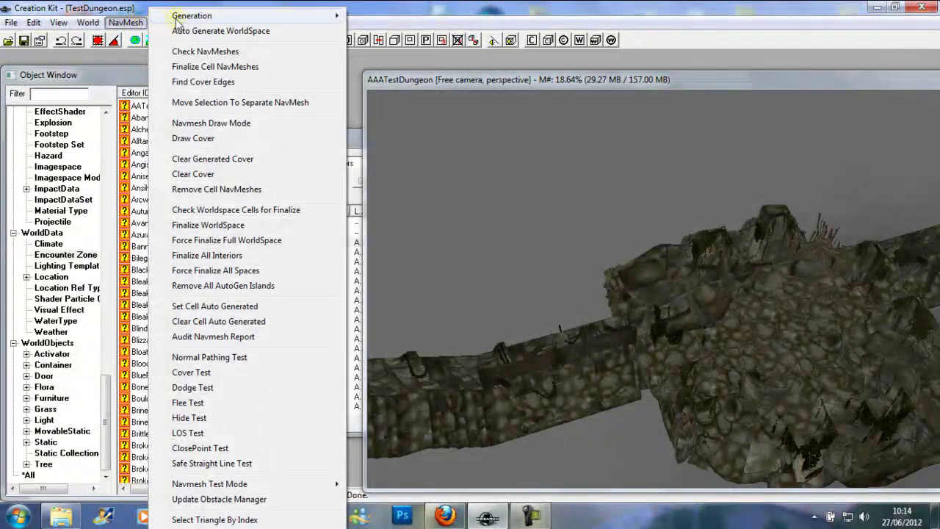
pyautogui.moveTo(182, 17)
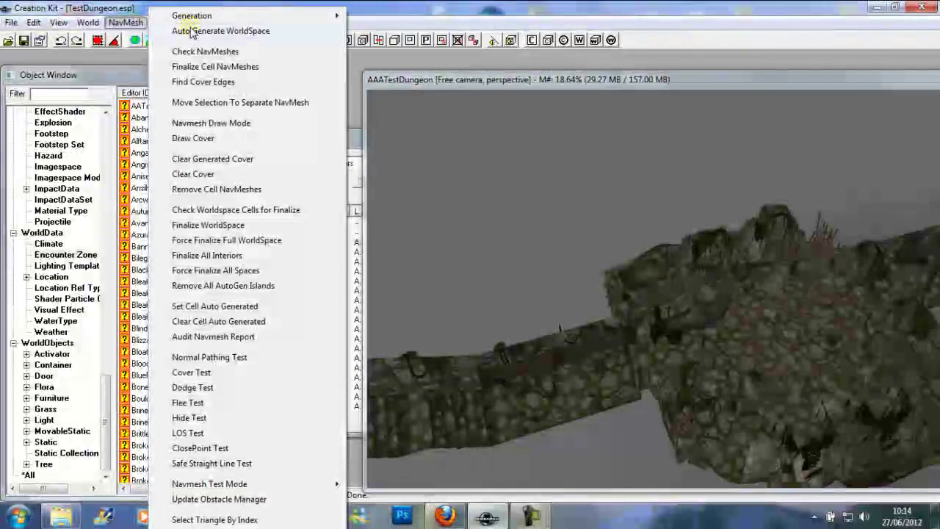
pyautogui.click(192, 31)
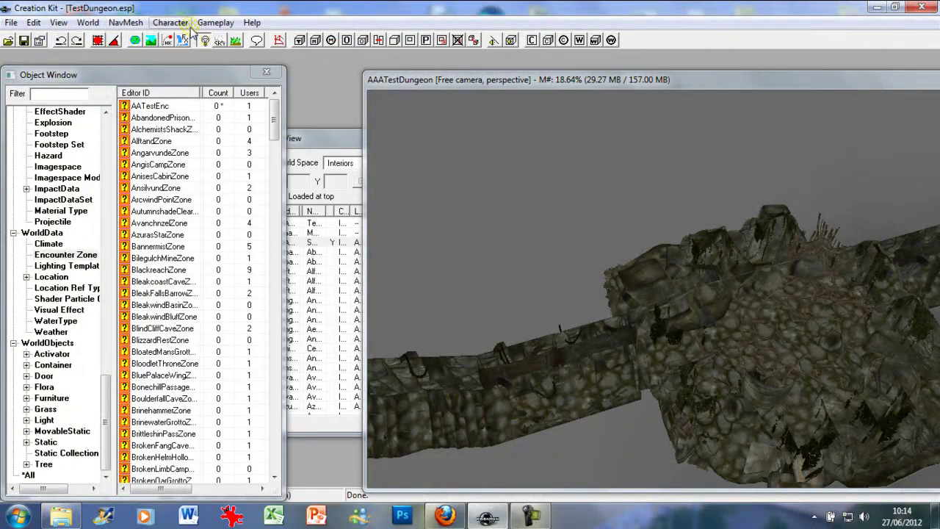
pyautogui.click(125, 22)
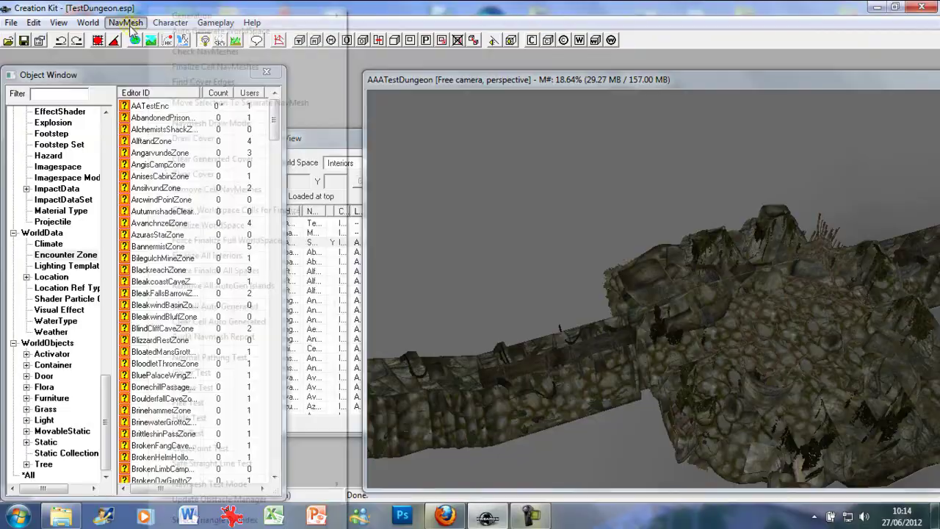
pyautogui.moveTo(177, 22)
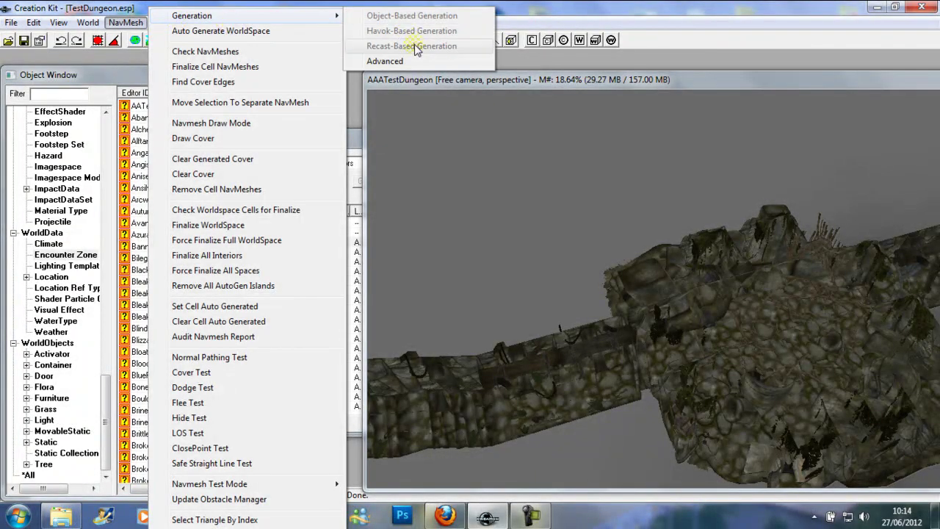
pyautogui.click(513, 79)
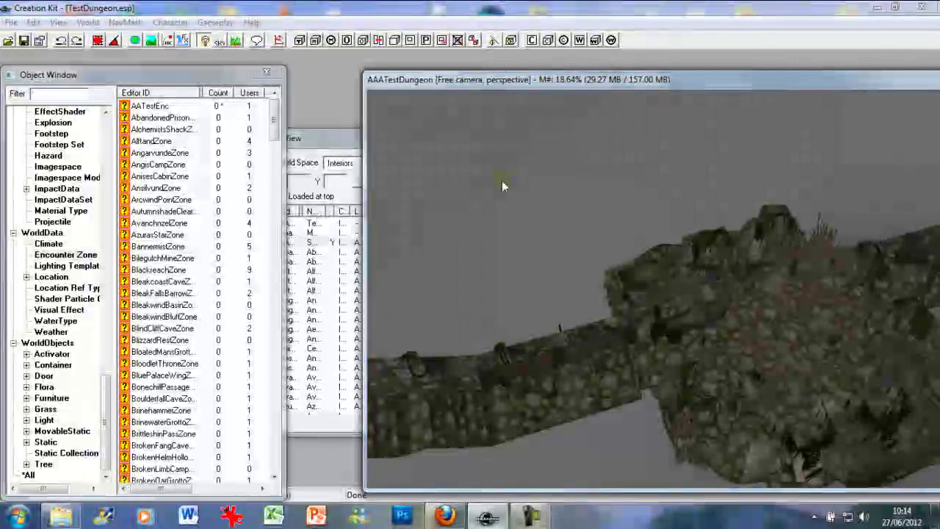
pyautogui.rightClick(502, 180)
pyautogui.click(466, 174)
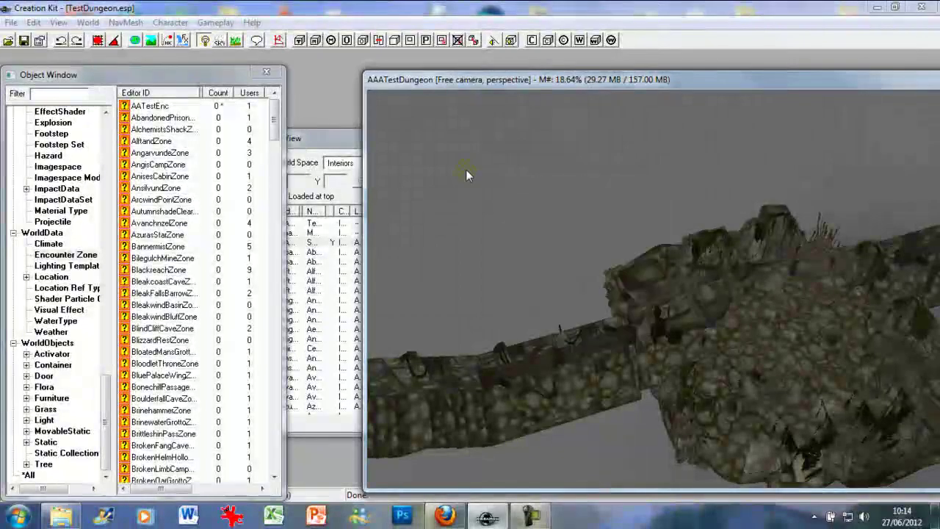
pyautogui.click(125, 23)
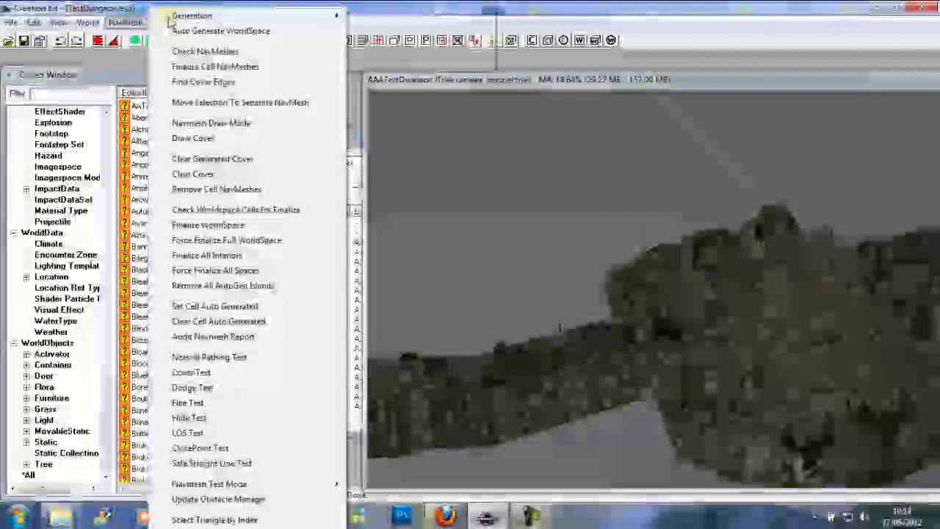
pyautogui.moveTo(168, 16)
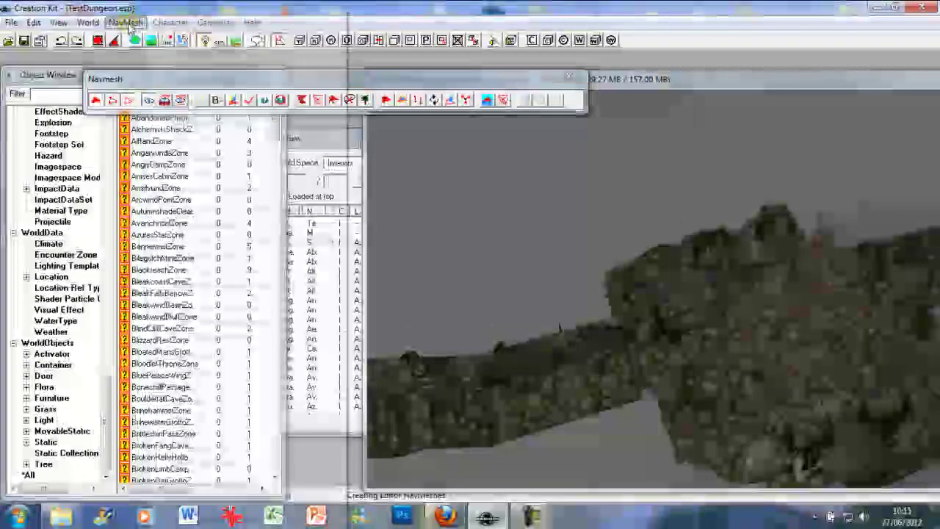
# Enter navmesh editing mode, move the Navmesh toolbar clear of the dungeon view and make the render window active
pyautogui.click(126, 23)
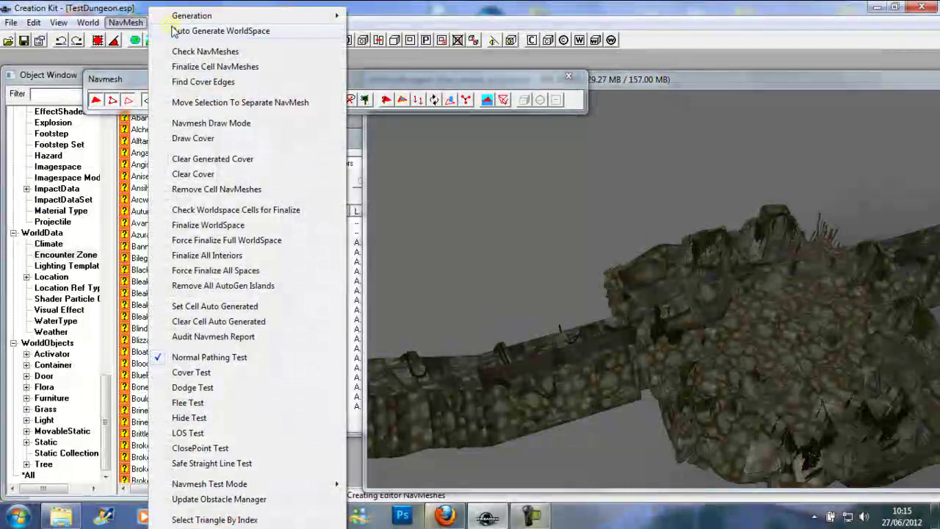
pyautogui.moveTo(179, 18)
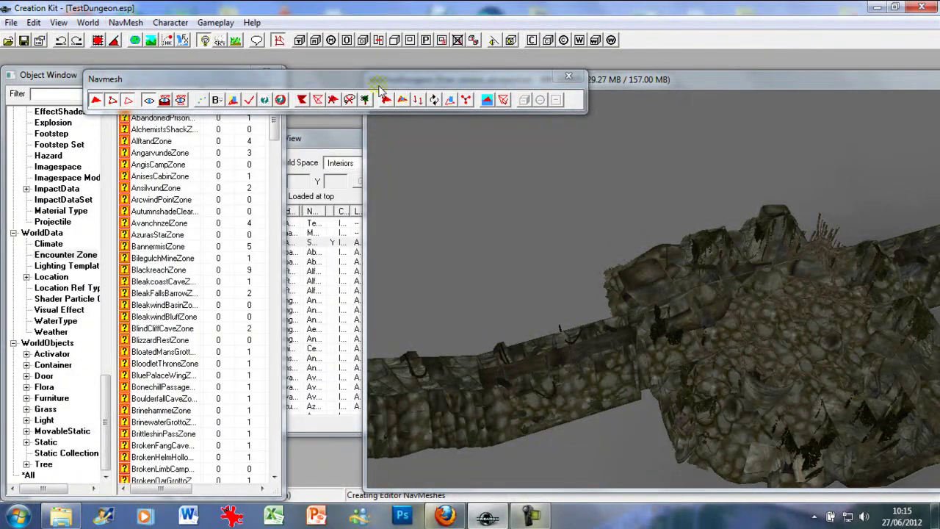
pyautogui.moveTo(378, 87); pyautogui.dragTo(354, 71)
pyautogui.click(550, 170)
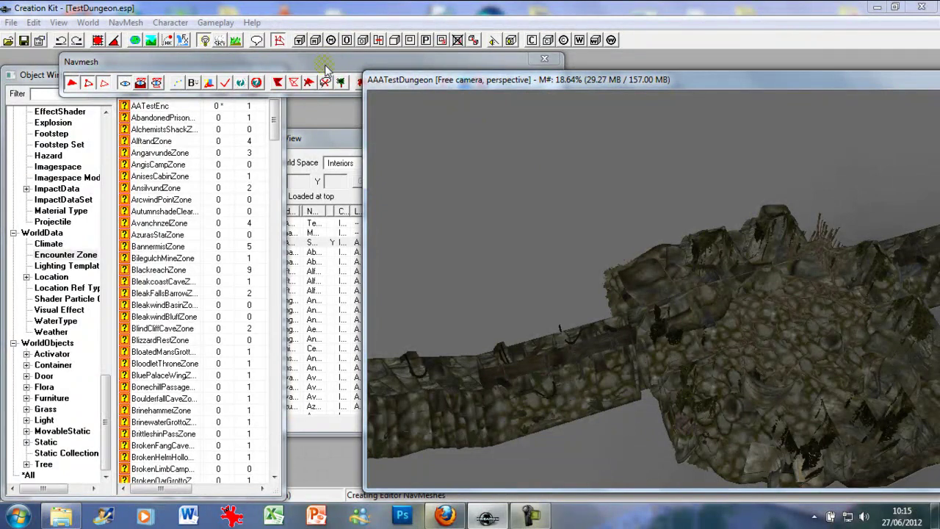
pyautogui.moveTo(327, 62); pyautogui.dragTo(277, 64)
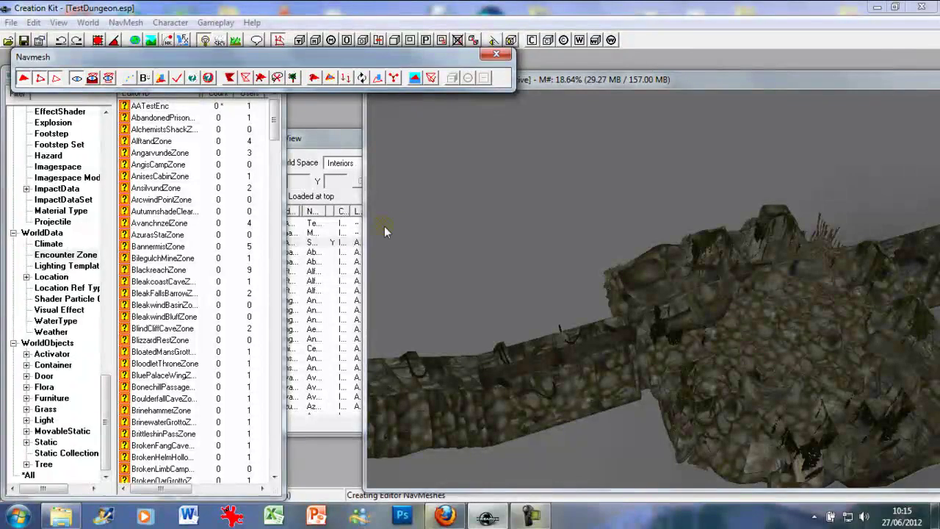
pyautogui.click(549, 85)
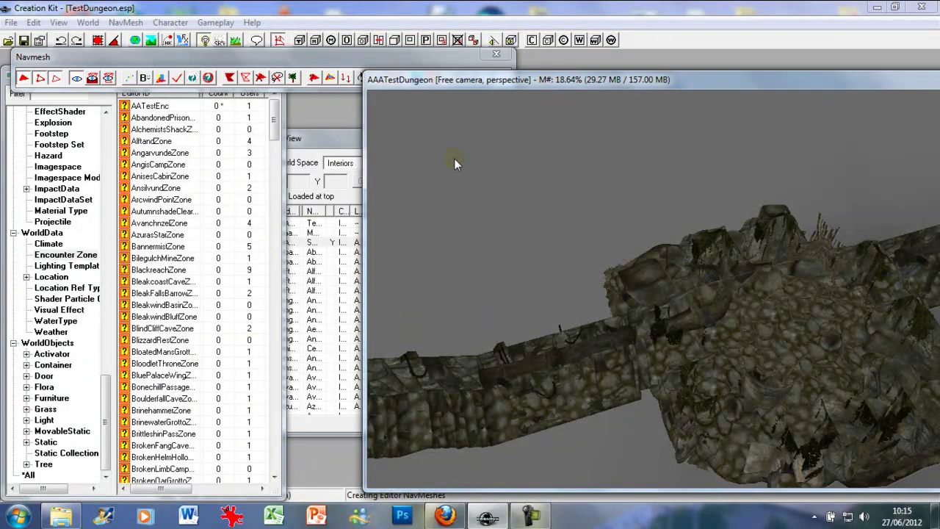
# Generate a Recast-based navmesh for the AAATestDungeon cell with the preset Recast options and landscape excluded
pyautogui.click(174, 22)
pyautogui.moveTo(125, 22)
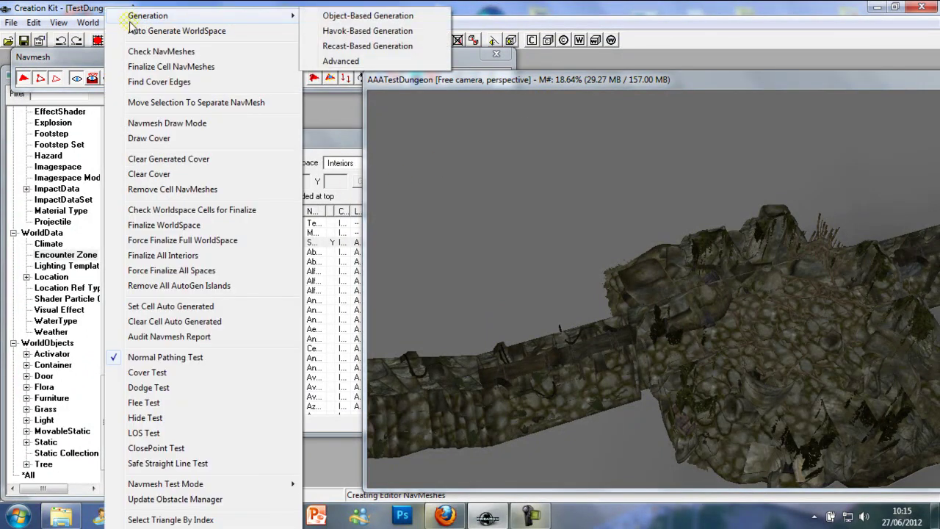
pyautogui.click(142, 6)
pyautogui.click(126, 22)
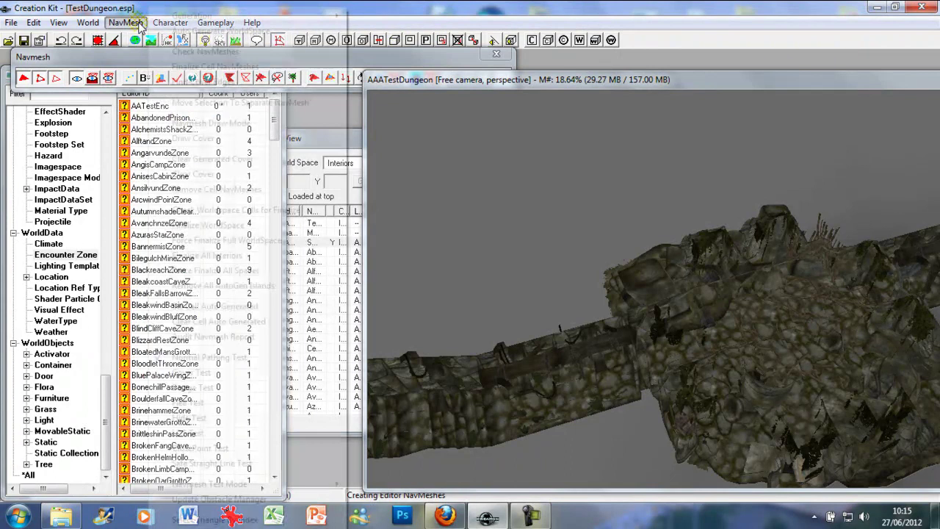
pyautogui.moveTo(197, 16)
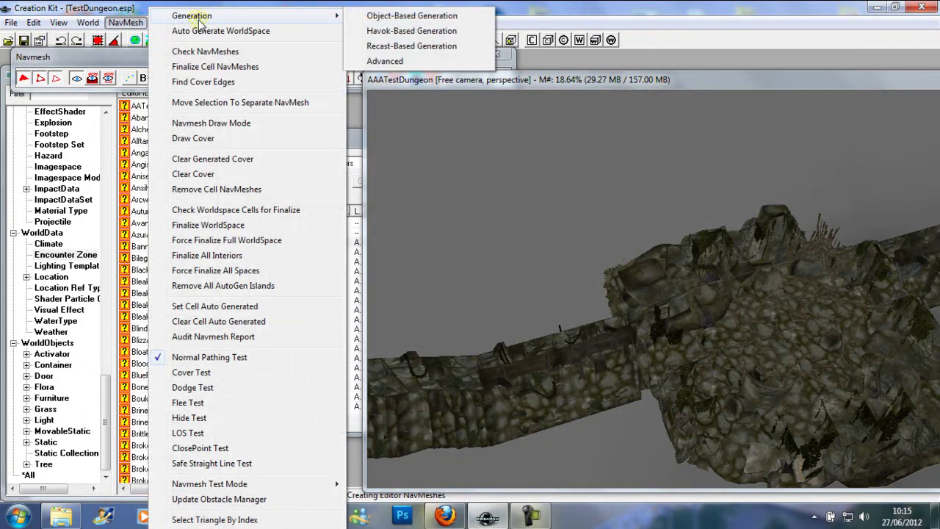
pyautogui.click(394, 46)
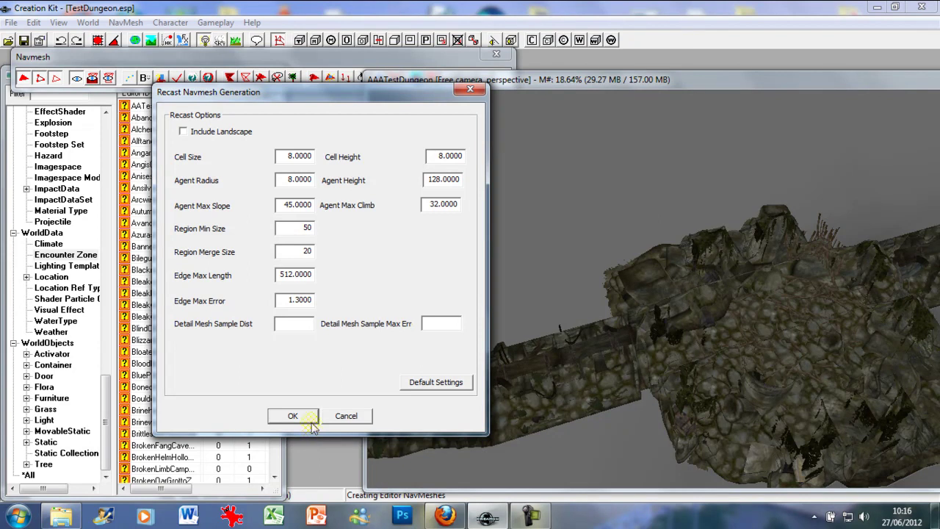
pyautogui.click(274, 418)
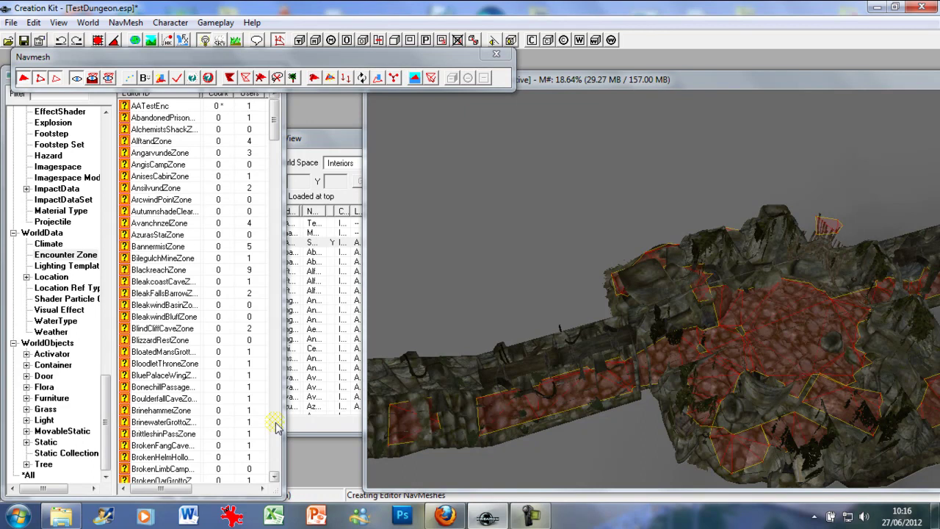
# Examine the generated navmesh from above, checking triangles on the main room floor and at the corridor junction
pyautogui.click(541, 80)
pyautogui.moveTo(559, 223); pyautogui.dragTo(633, 267, button='middle')
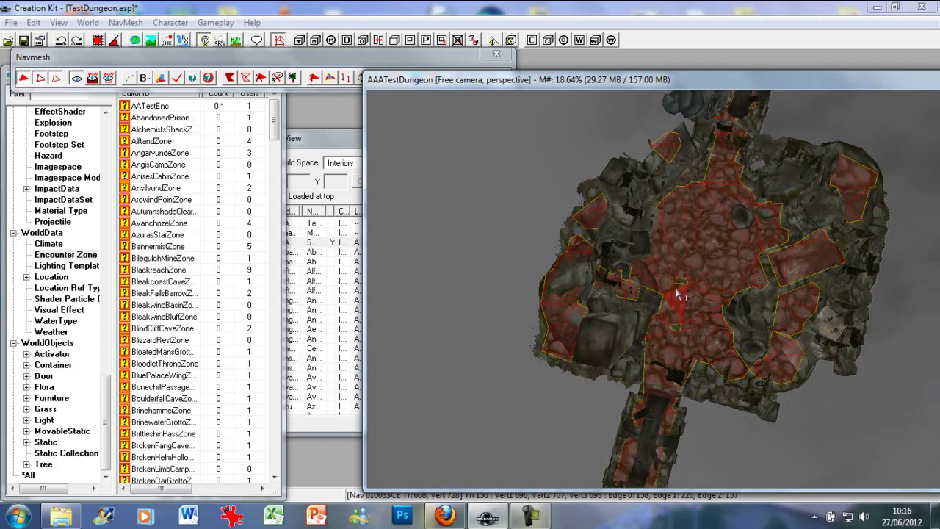
pyautogui.press('Escape')
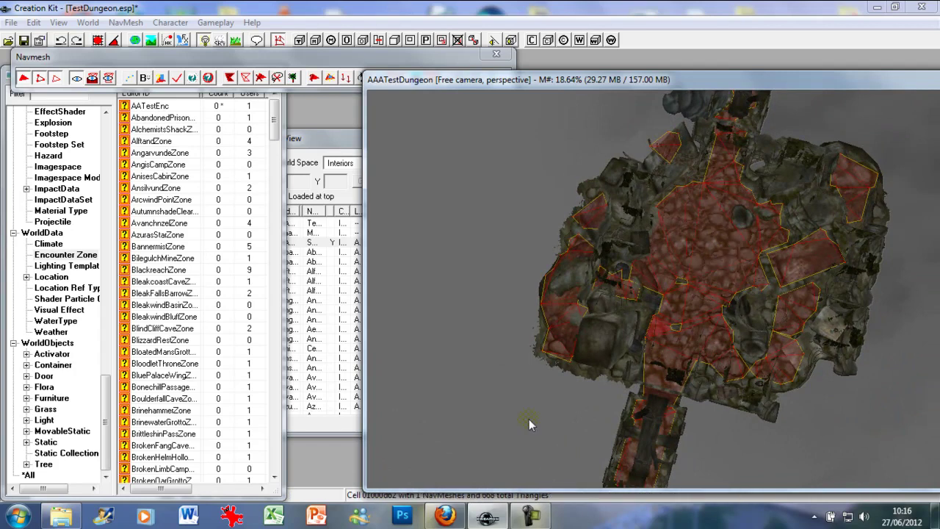
pyautogui.moveTo(523, 423); pyautogui.dragTo(478, 415, button='middle')
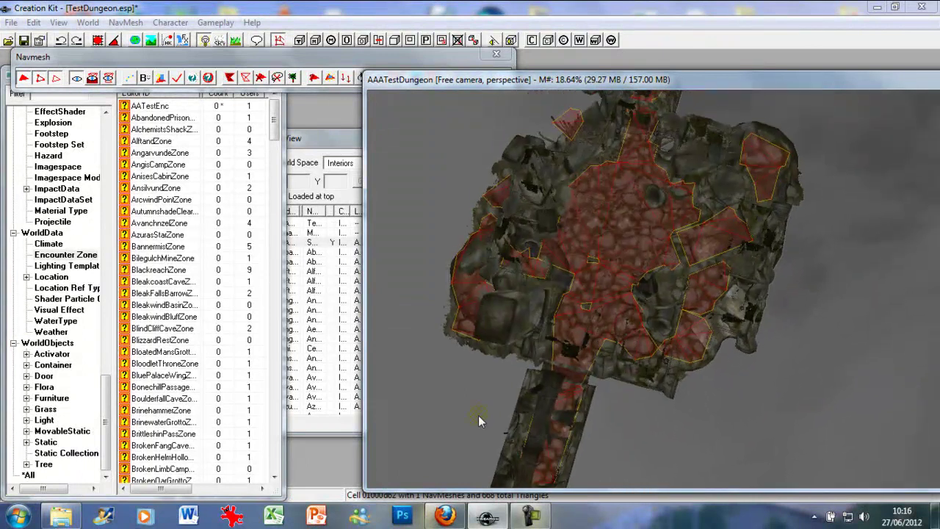
pyautogui.click(619, 210)
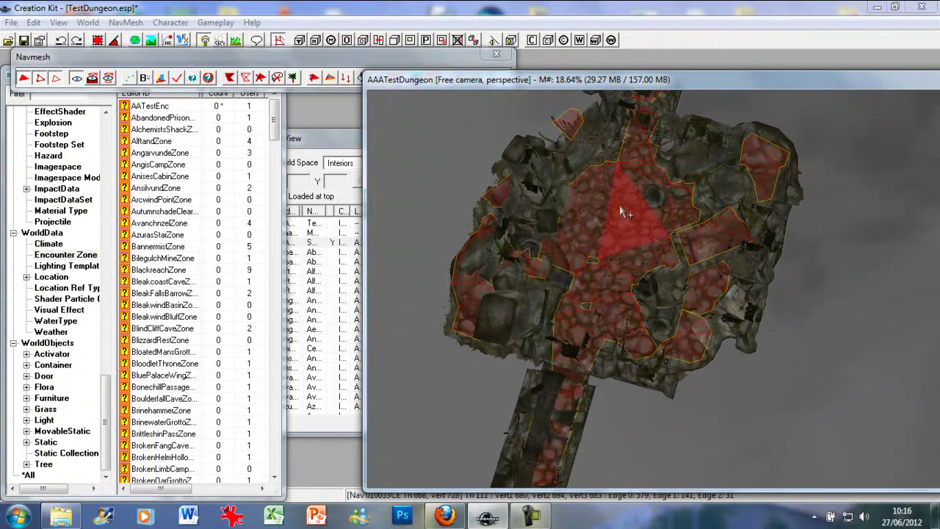
pyautogui.click(485, 255)
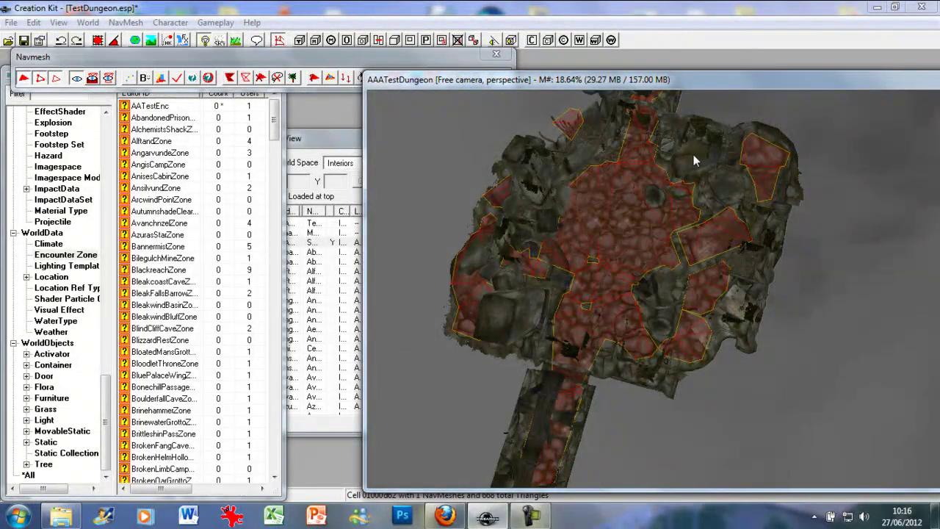
pyautogui.moveTo(693, 154); pyautogui.dragTo(685, 122, button='middle')
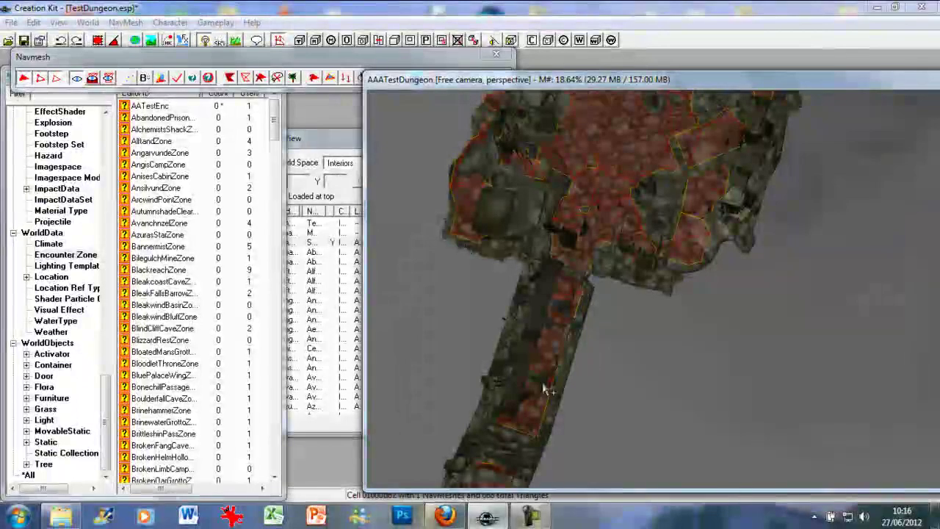
pyautogui.click(573, 274)
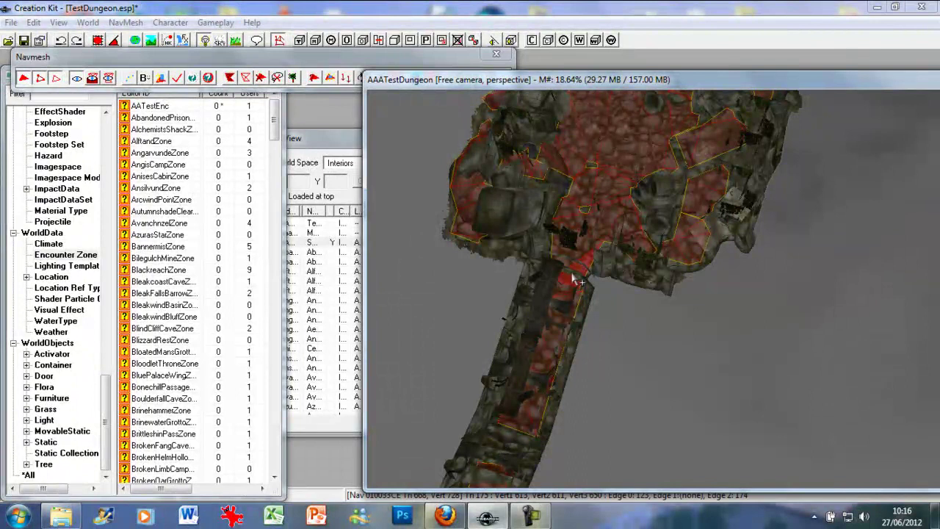
# Examine the navmesh along the corridor leading off the main cave room, checking the gap between its separate floor patches
pyautogui.moveTo(579, 267); pyautogui.dragTo(596, 250, button='middle')
pyautogui.click(548, 413)
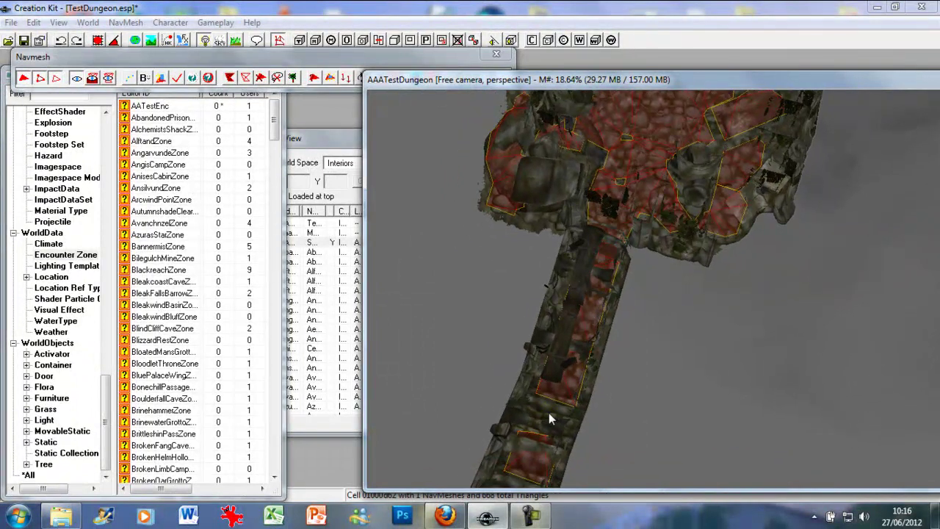
pyautogui.click(557, 392)
pyautogui.click(539, 426)
# Delete the stray navmesh triangles lying over the rocks beside the main cave room floor, including the small leftover ones near its edge
pyautogui.moveTo(629, 338); pyautogui.dragTo(698, 306, button='middle')
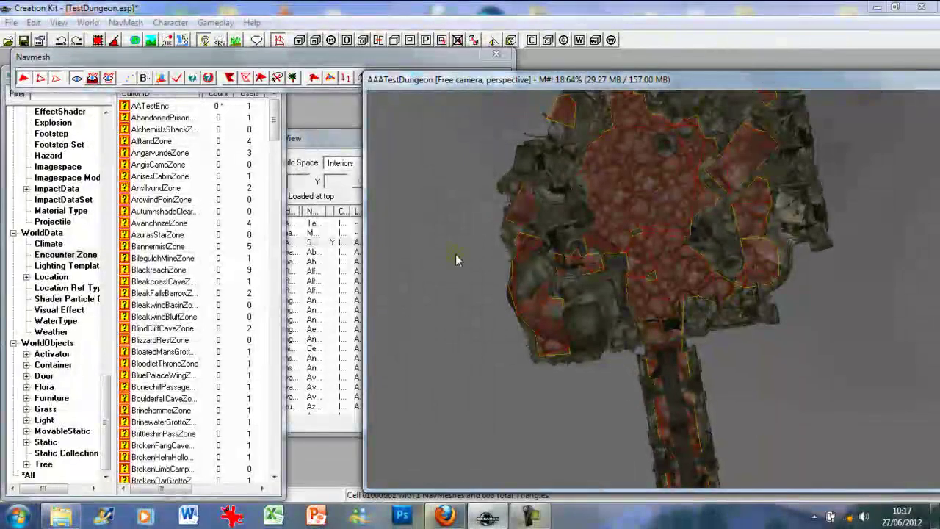
pyautogui.moveTo(490, 189); pyautogui.dragTo(559, 368)
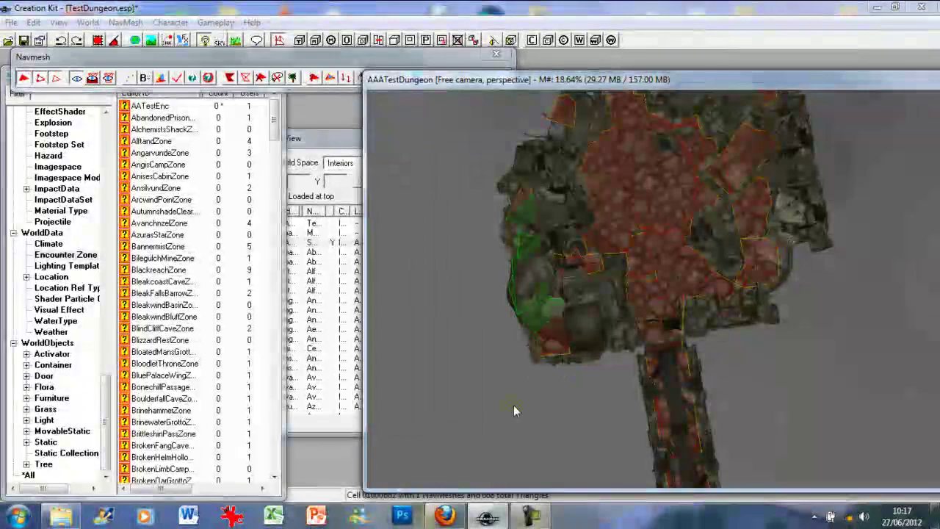
pyautogui.press('Delete')
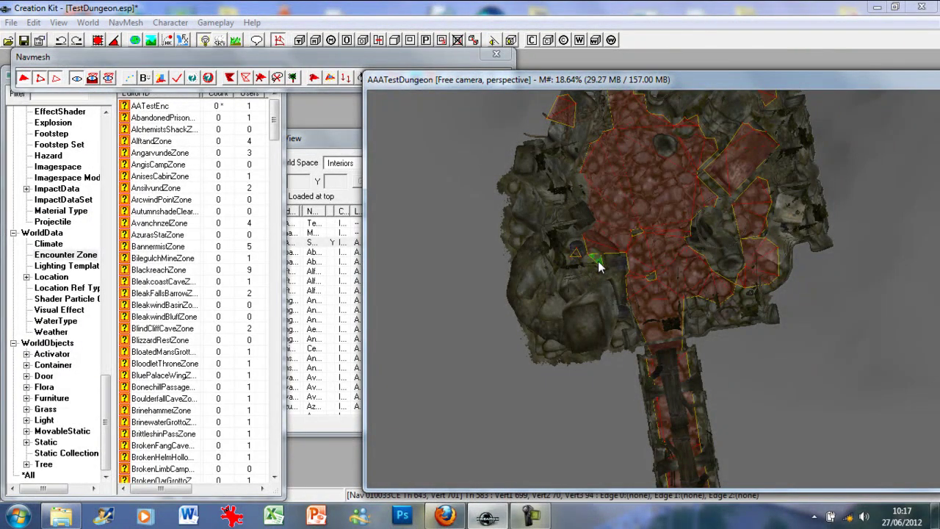
pyautogui.click(575, 256)
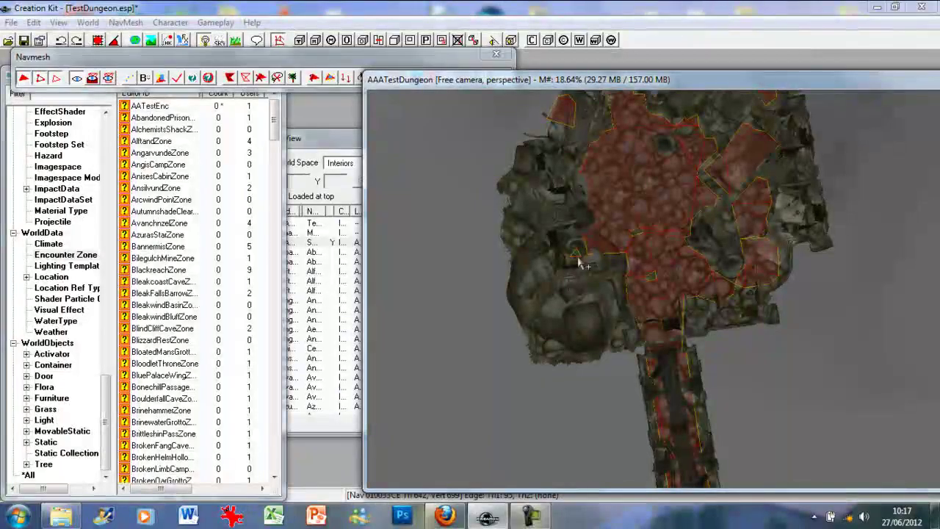
pyautogui.moveTo(588, 256); pyautogui.dragTo(581, 258, button='middle')
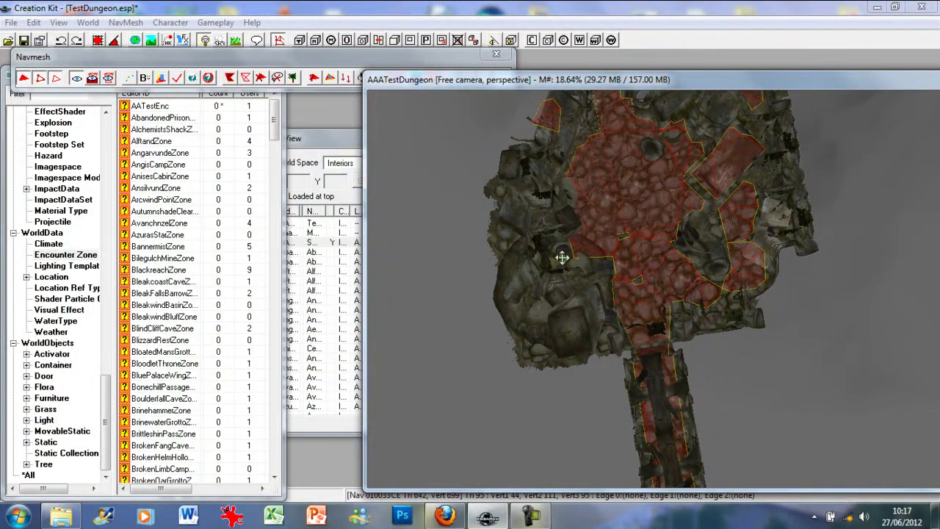
pyautogui.keyDown('shift'); pyautogui.moveTo(562, 264); pyautogui.dragTo(550, 332, button='middle'); pyautogui.keyUp('shift')
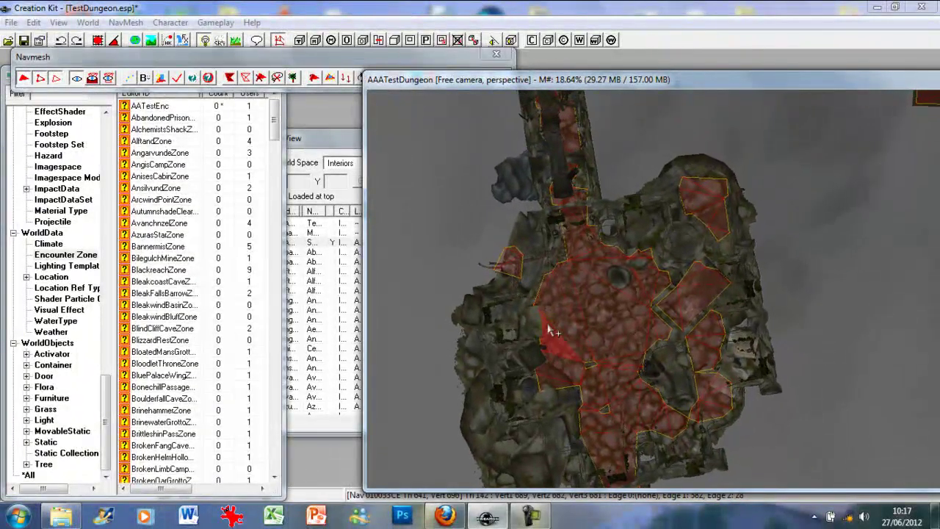